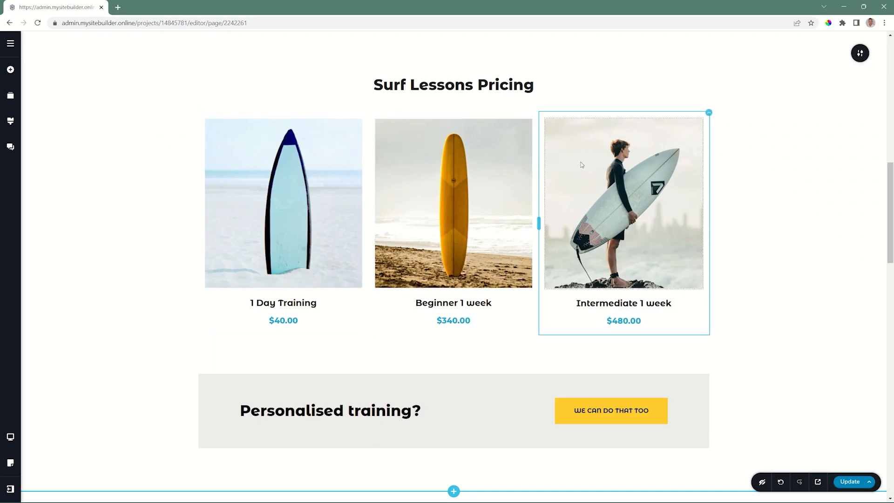
Step: Insert a Column element below the "Surf Lessons Pricing" heading and add a third column to it
left_click(14, 73)
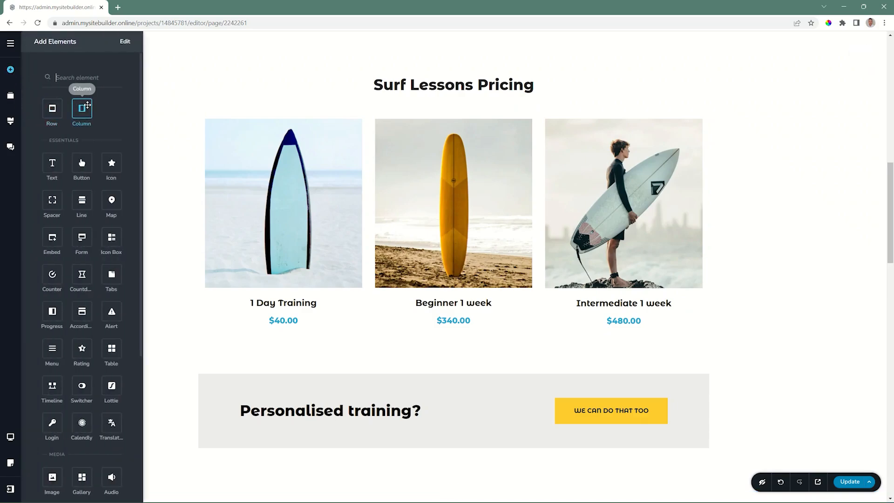
mouse_move(83, 108)
left_mouse_down()
mouse_move(247, 105)
mouse_move(250, 76)
mouse_move(250, 114)
mouse_move(254, 102)
left_mouse_up()
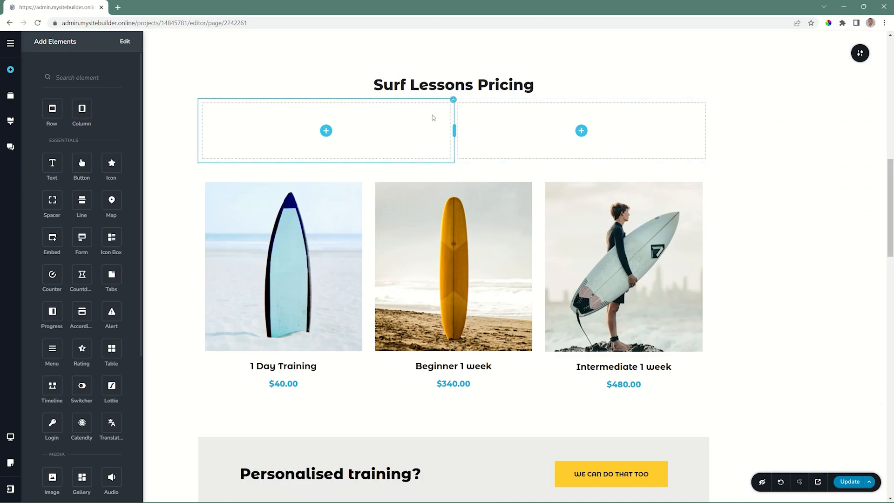
left_click(453, 101)
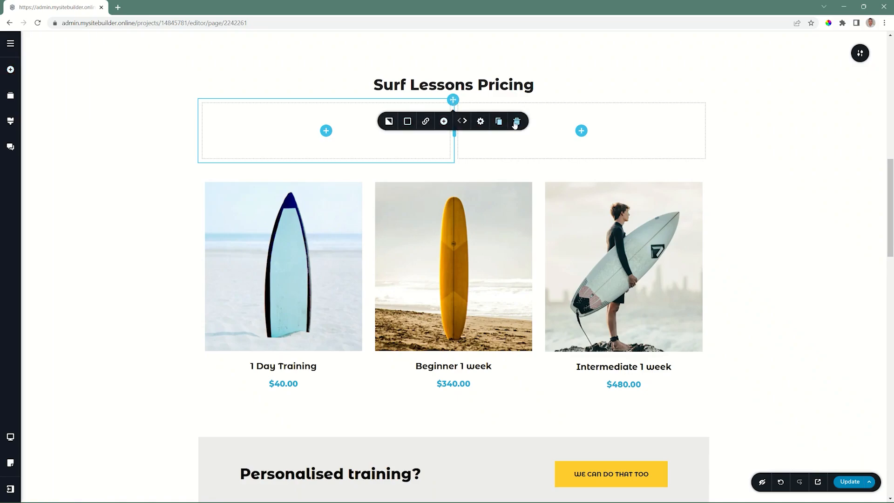
left_click(443, 122)
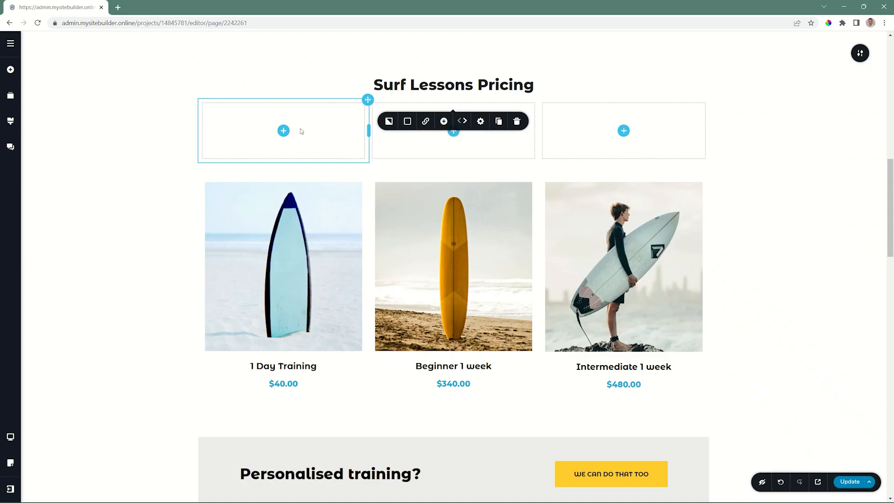
Step: Add a Text element to the first empty column and place an Image element beneath it
left_click(285, 132)
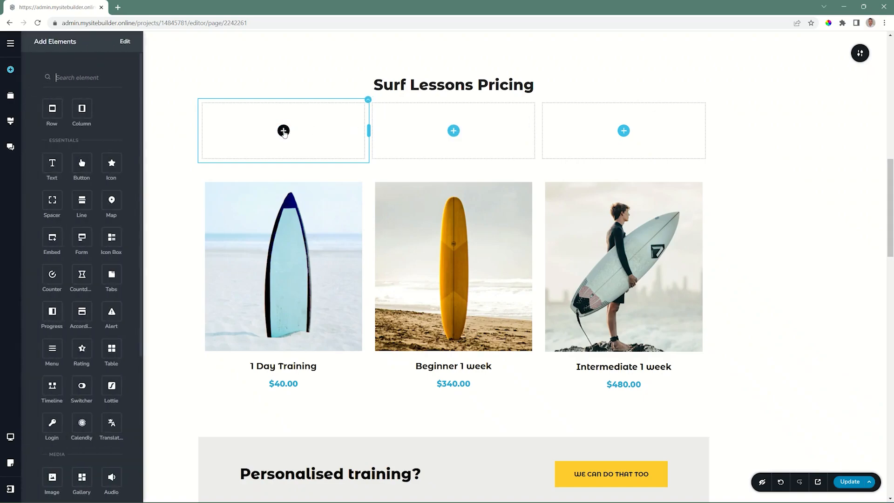
left_click_drag(52, 163, 285, 135)
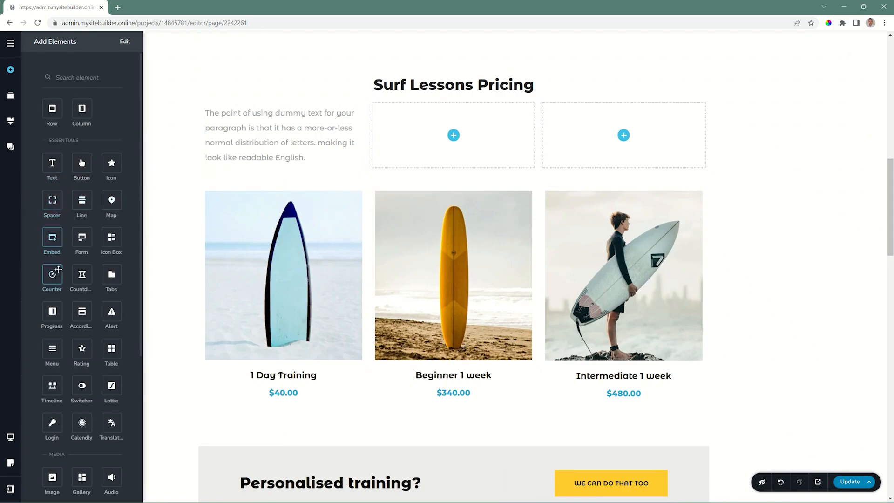
scroll(75, 305, "down", 3)
left_click_drag(52, 361, 235, 168)
scroll(82, 159, "up", 3)
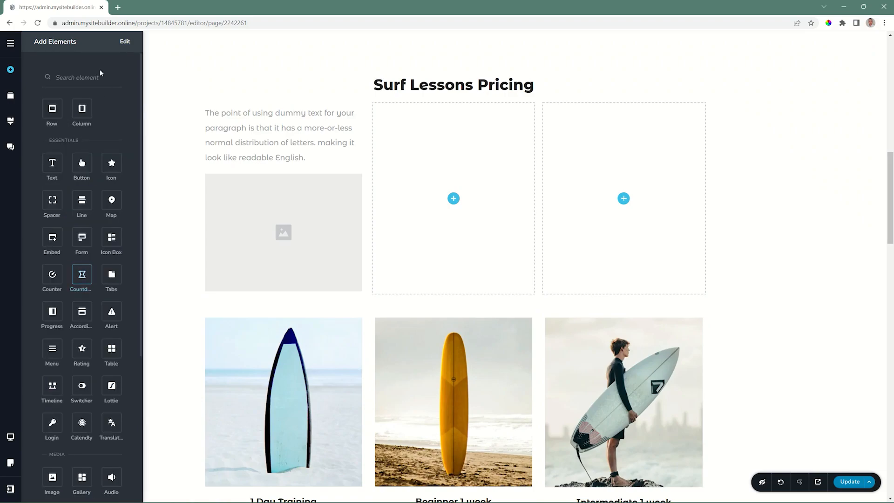
Step: Nest two columns beneath the image placeholder and fill them with an Icon and a Button element
left_click_drag(82, 108, 270, 293)
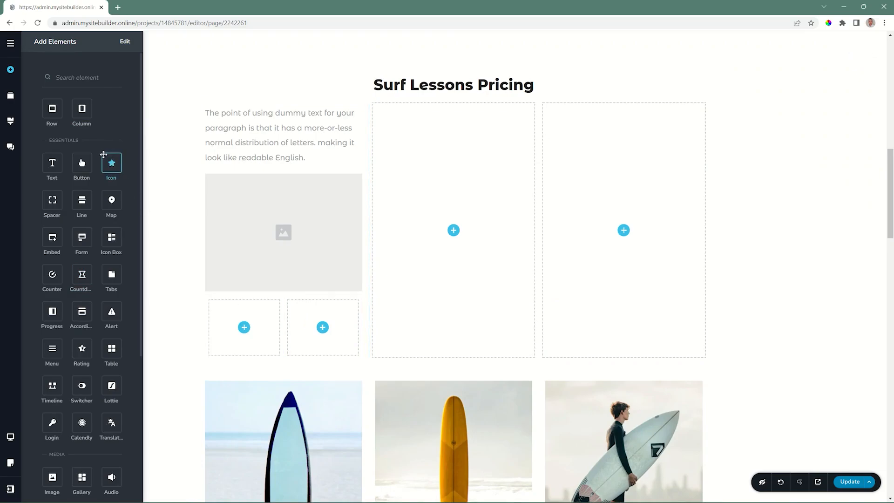
left_click_drag(111, 162, 243, 334)
left_click_drag(81, 162, 324, 333)
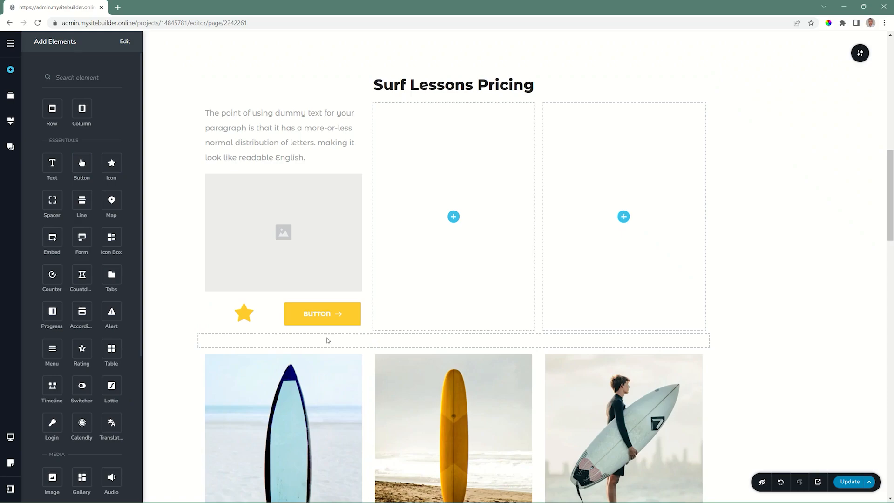
left_click(328, 341)
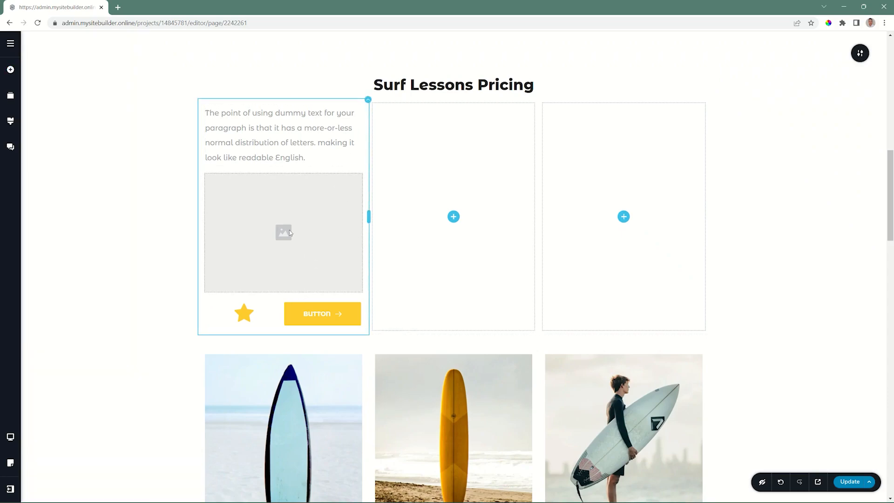
Step: Duplicate the filled first column three times
left_click(368, 99)
left_click(413, 121)
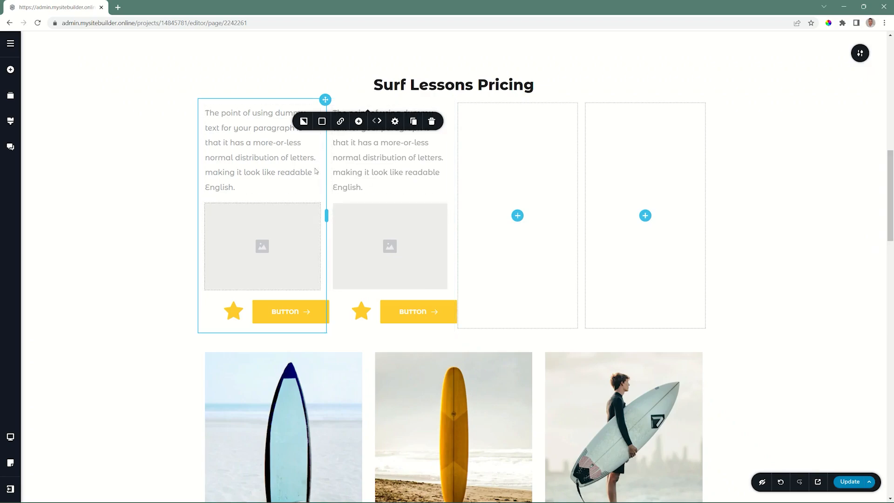
left_click(414, 122)
left_click(413, 122)
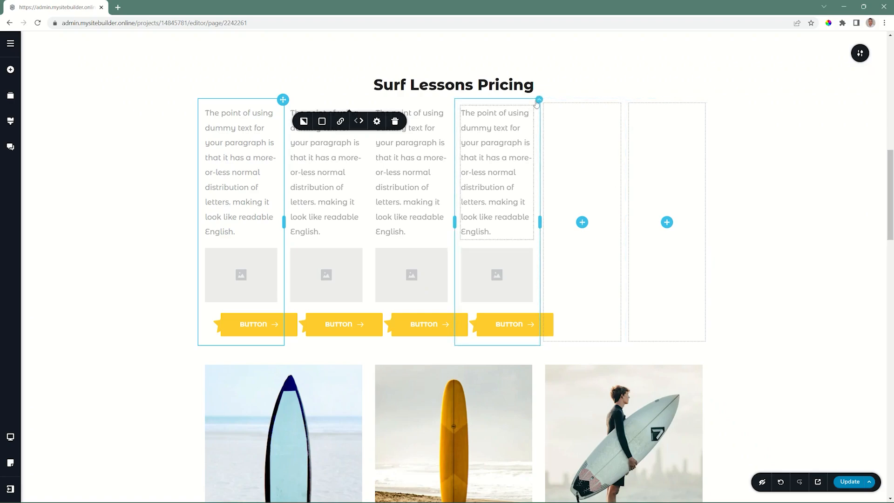
Step: Move the fourth filled column one place to the right, past the neighbouring empty column
left_click(537, 104)
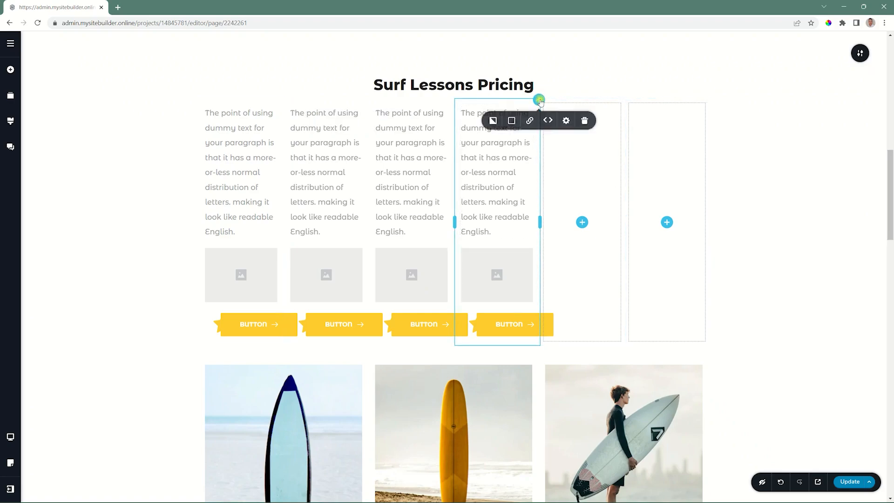
left_click(551, 123)
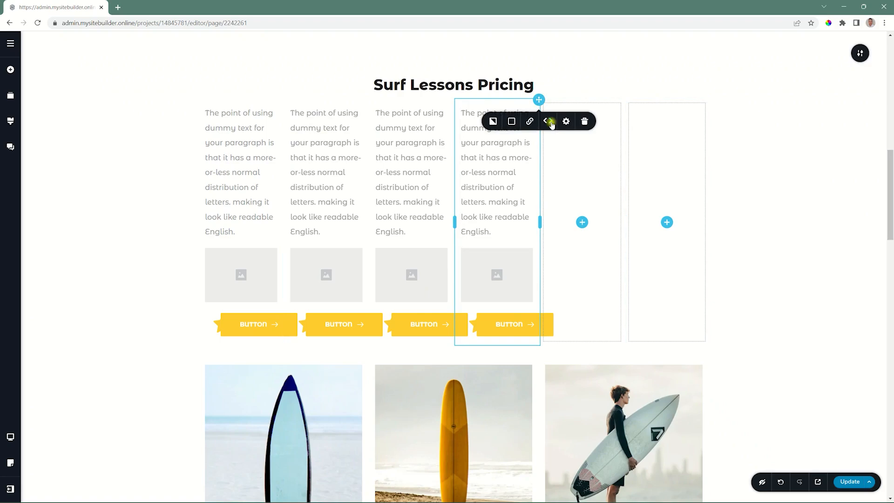
left_click(545, 122)
left_click(551, 122)
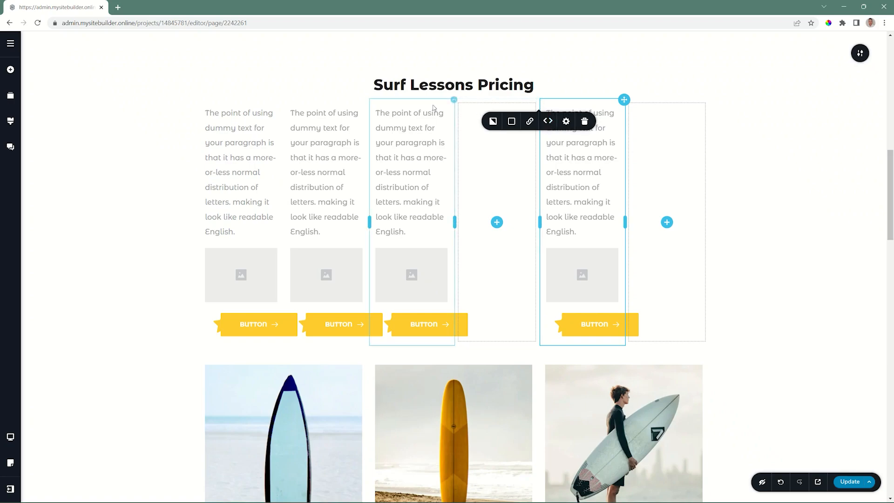
Step: Delete the third filled column and the empty column at the end of the row
left_click(454, 100)
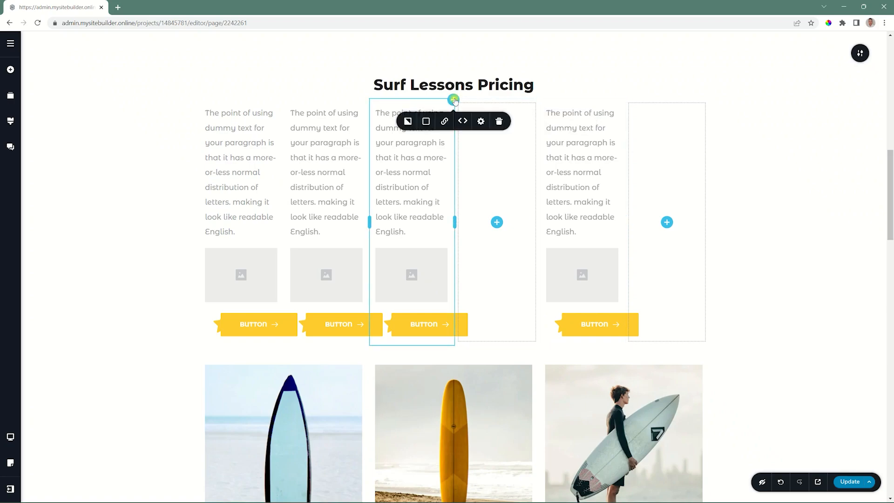
left_click(496, 121)
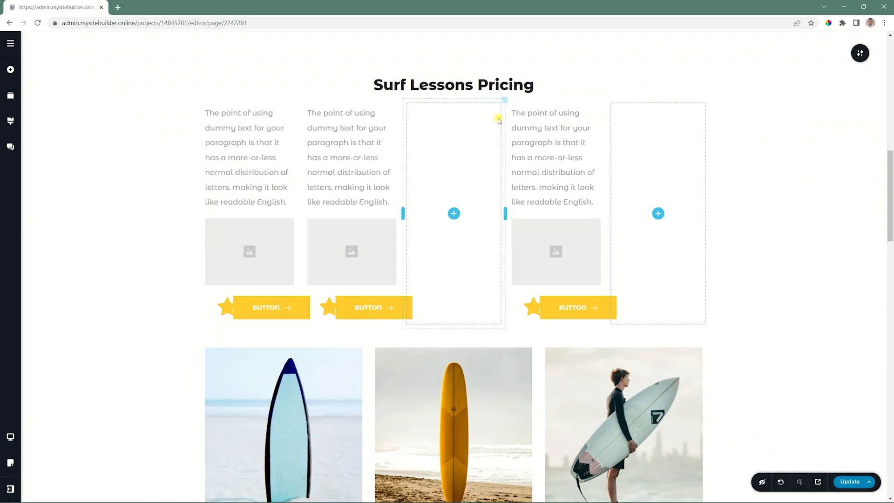
right_click(672, 144)
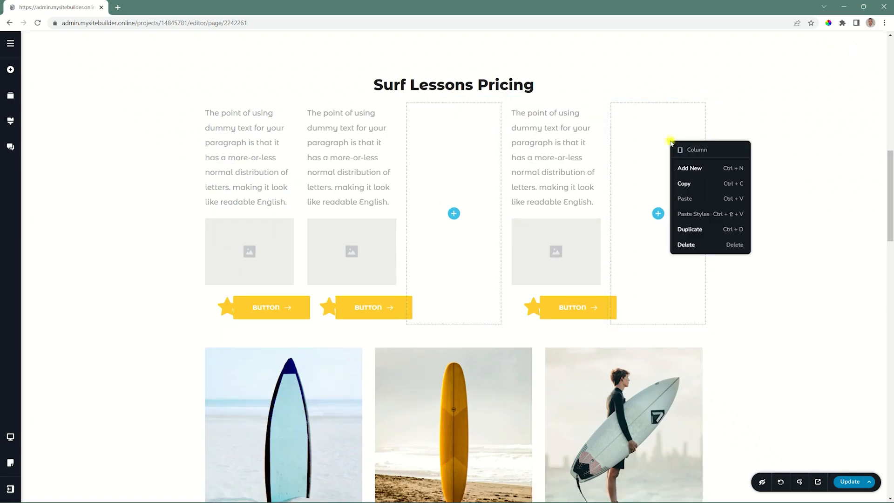
left_click(684, 244)
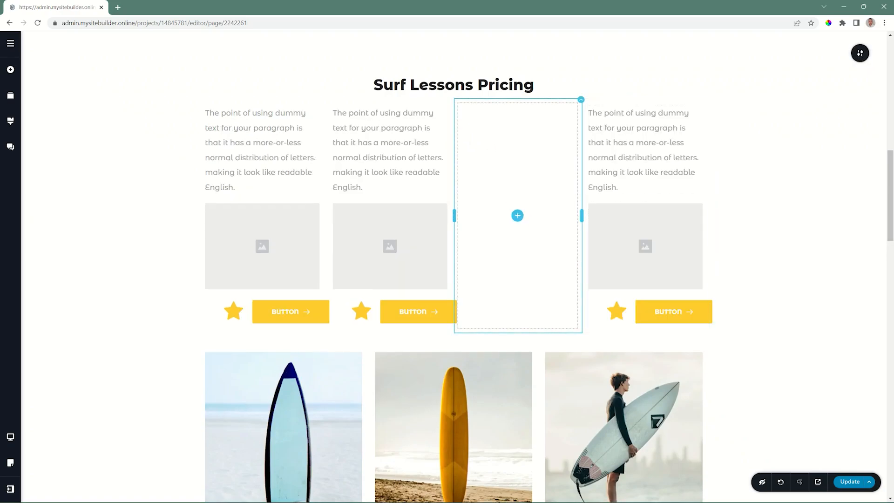
Step: Give the second filled column a solid blue overlay and a yellow border
left_click(387, 122)
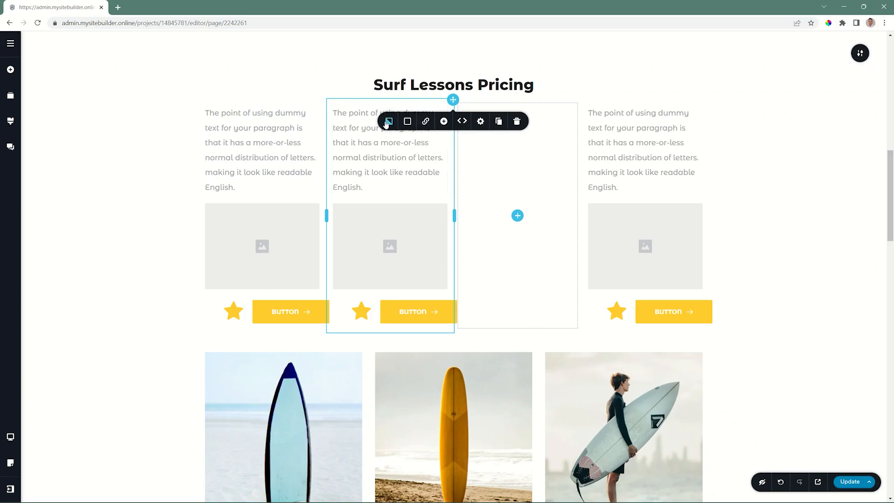
left_click(387, 122)
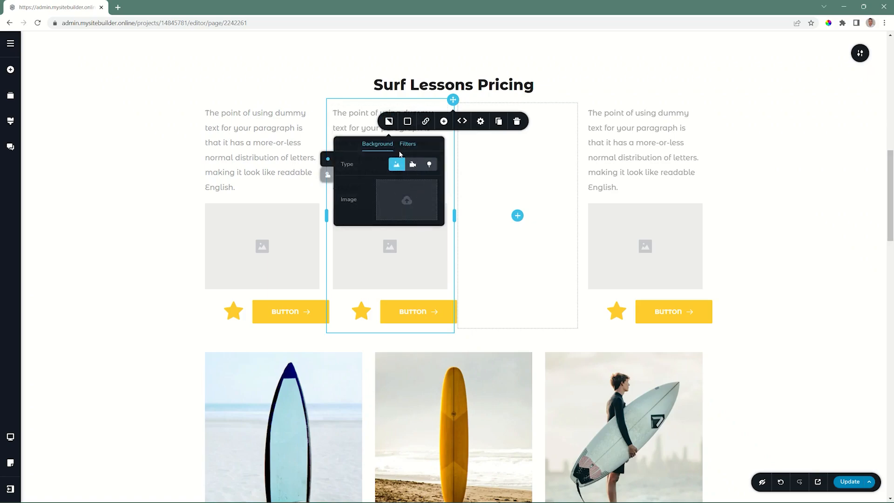
left_click(407, 121)
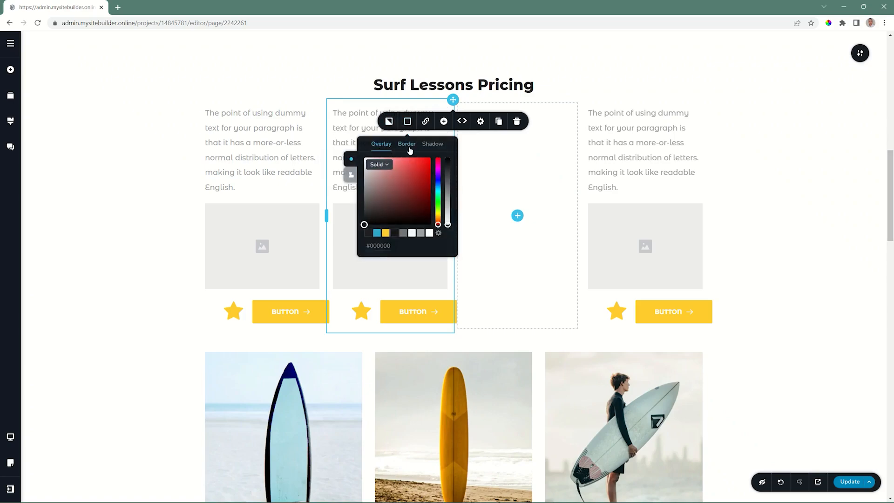
left_click(386, 233)
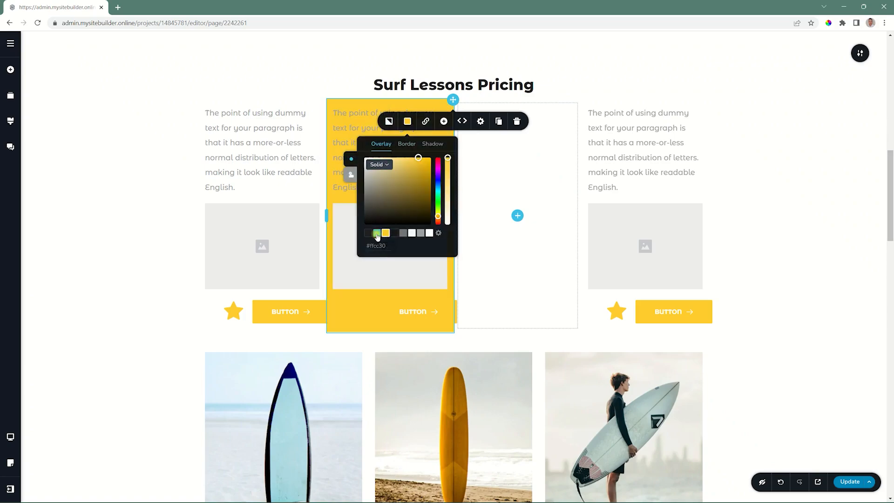
left_click(377, 233)
left_click(406, 144)
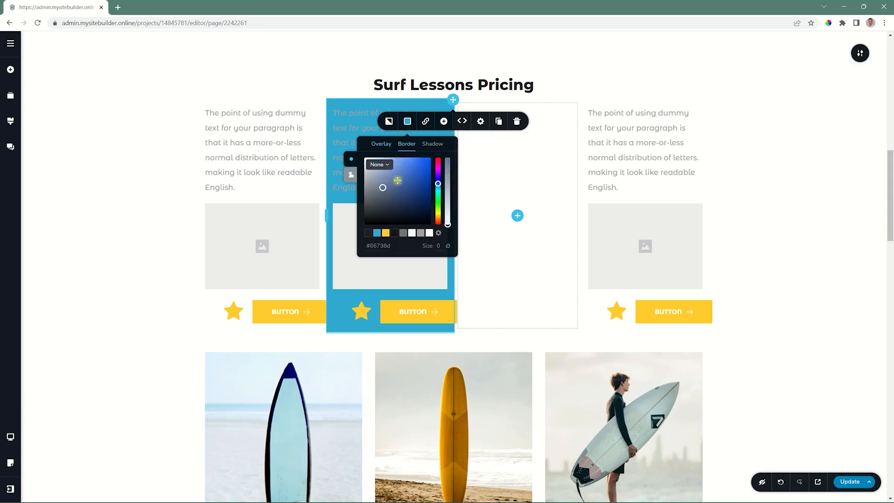
left_click(385, 234)
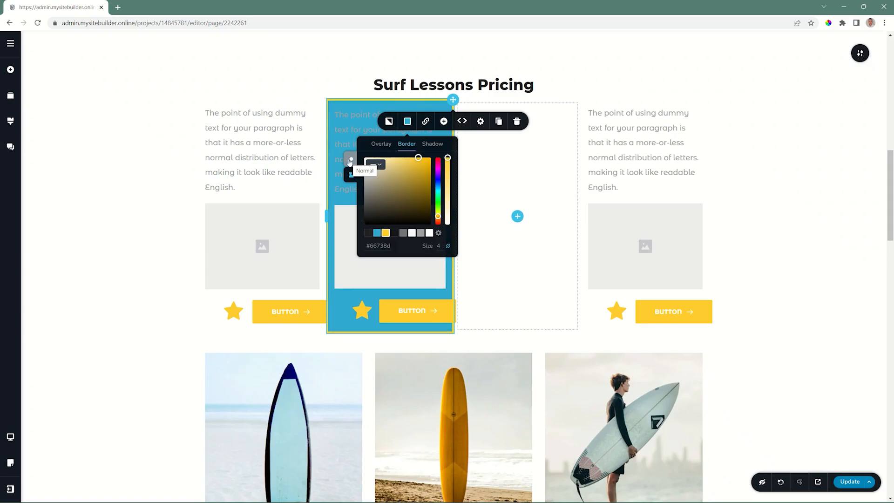
Step: Review the blue column's link options for URL, Block, Popup and File
left_click(426, 123)
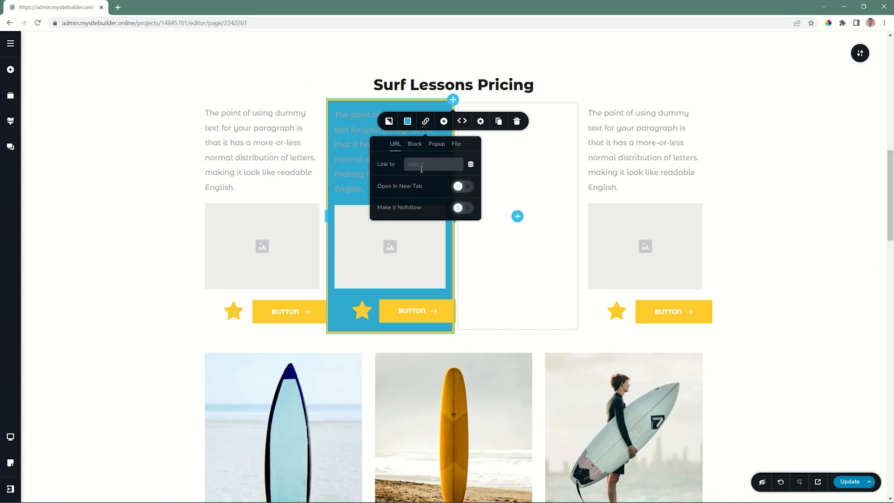
left_click(414, 144)
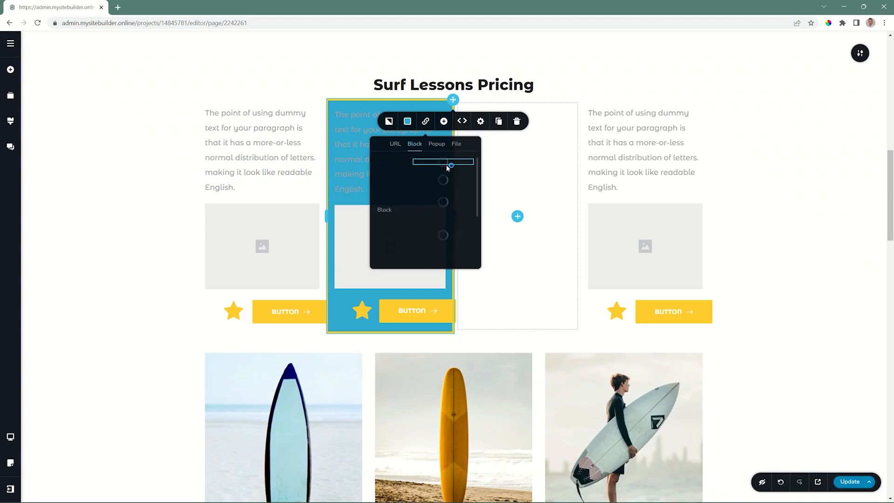
scroll(434, 205, "down", 4)
scroll(434, 206, "down", 1)
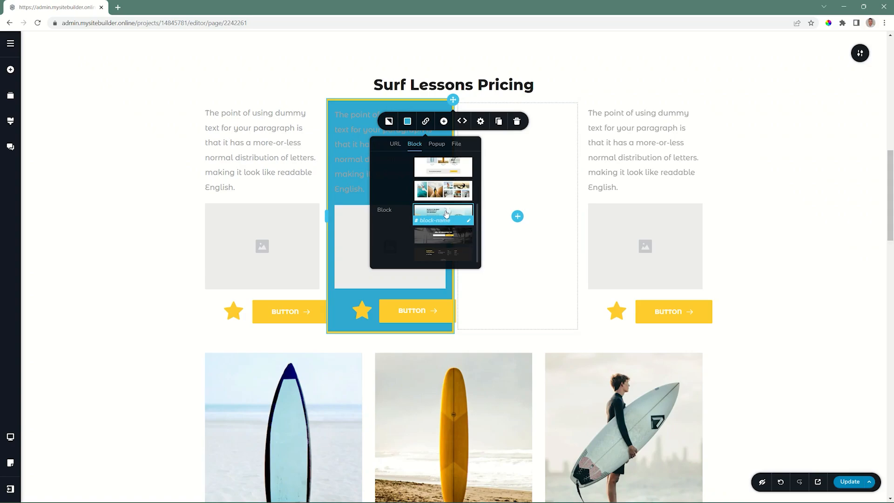
left_click(436, 145)
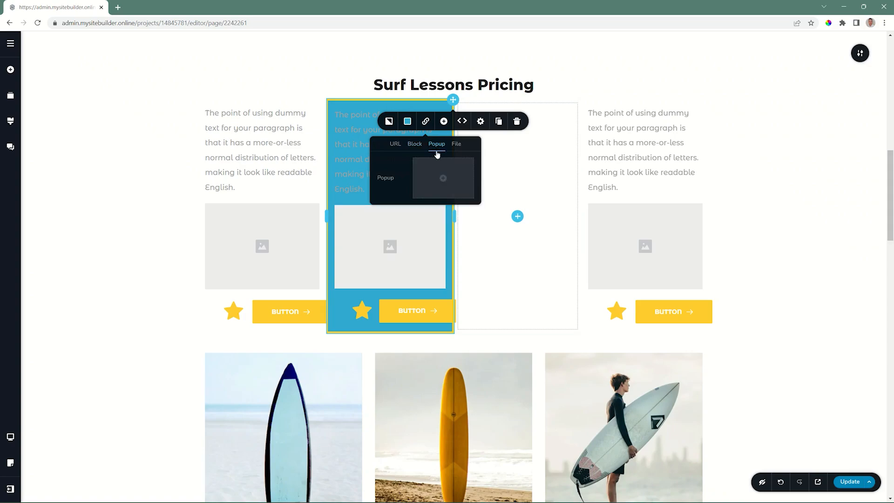
left_click(457, 144)
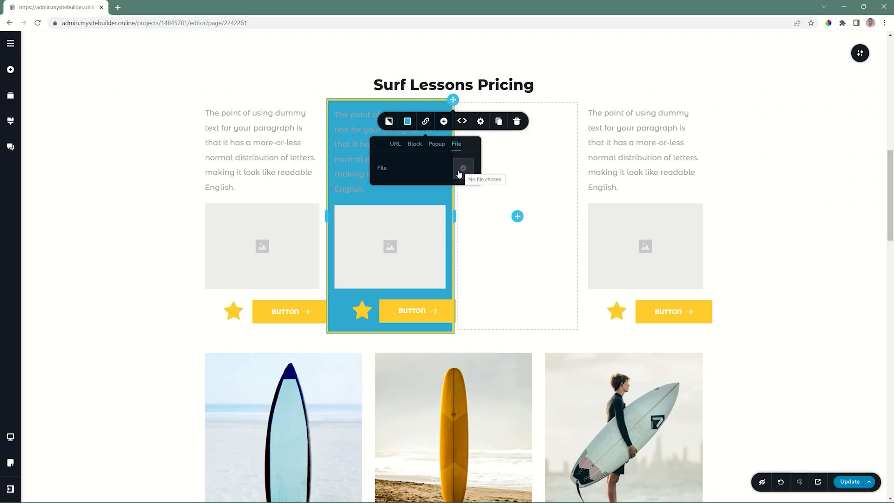
Step: Resize the blue column to about 30% width and the empty column beside it to about 22%
left_click(480, 121)
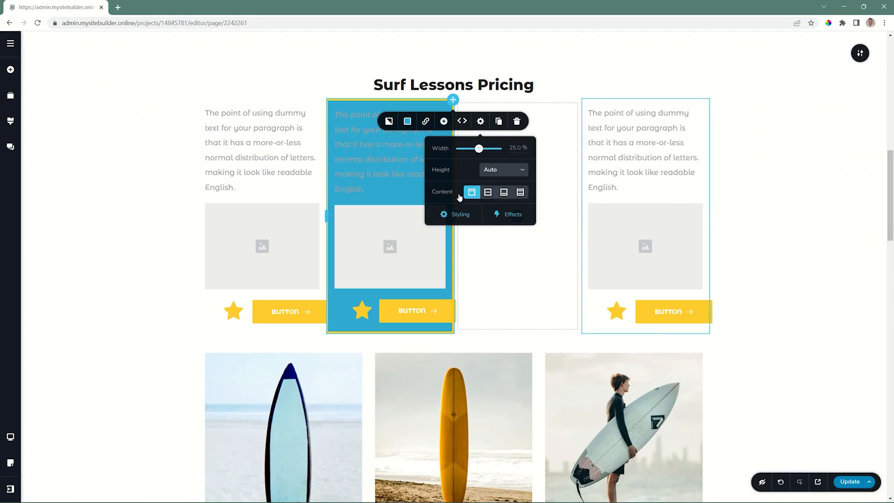
mouse_move(479, 149)
left_mouse_down()
mouse_move(471, 149)
mouse_move(489, 149)
left_mouse_up()
left_click(753, 246)
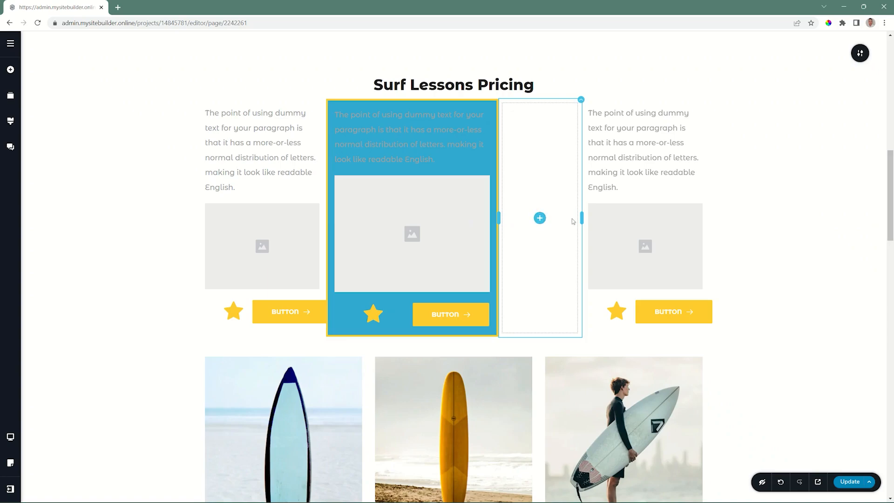
mouse_move(582, 217)
left_mouse_down()
mouse_move(550, 218)
mouse_move(634, 219)
mouse_move(593, 220)
left_mouse_up()
mouse_move(485, 221)
left_mouse_down()
mouse_move(435, 219)
mouse_move(479, 217)
left_mouse_up()
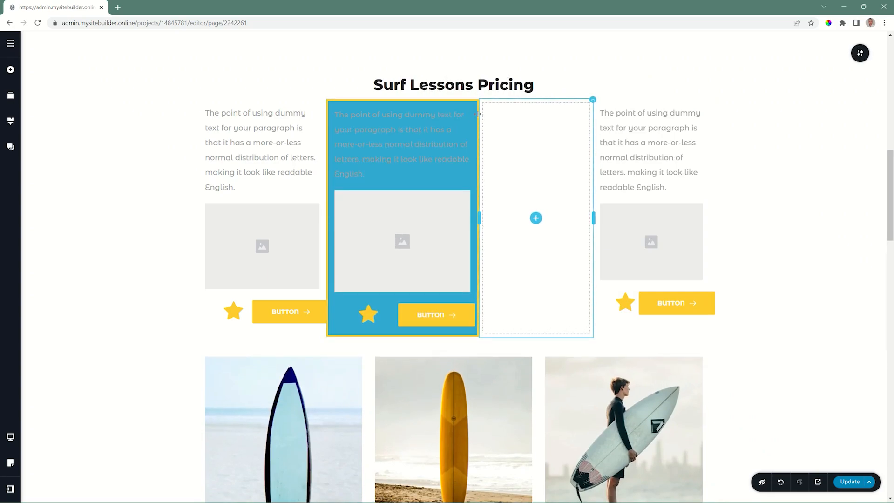
Step: Give the blue column a custom height of 789 px
left_click(592, 100)
left_click(619, 121)
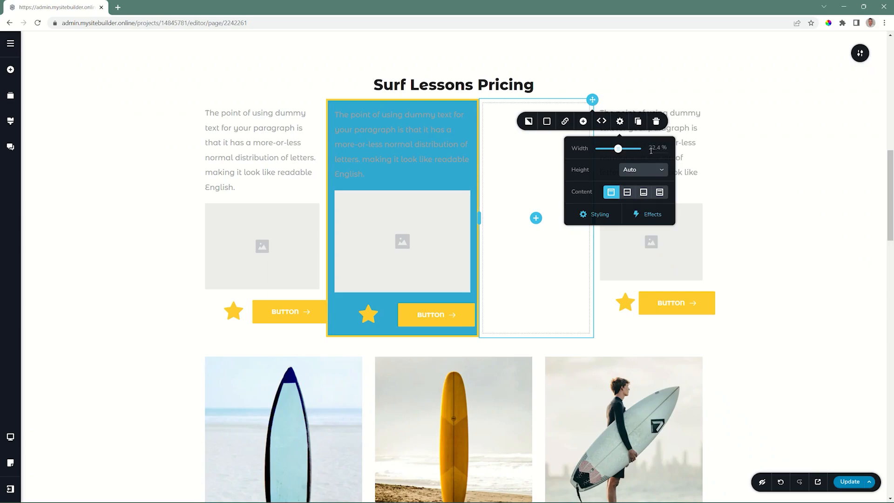
left_click(636, 171)
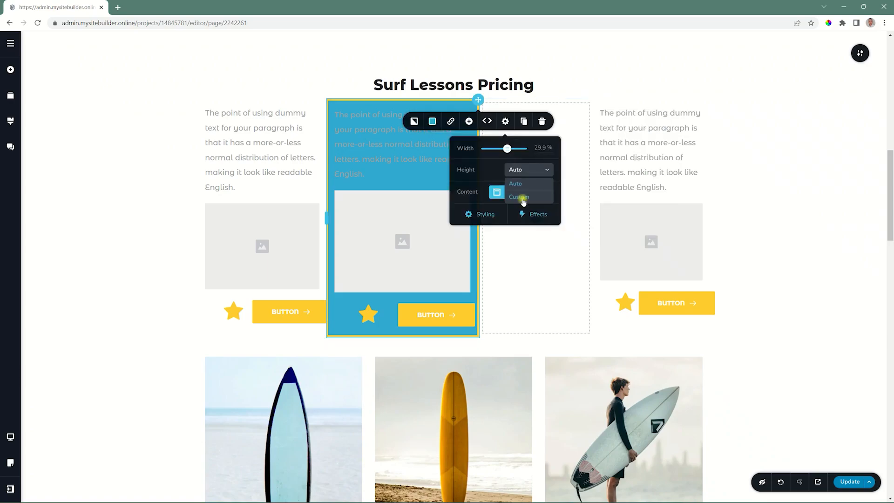
left_click(522, 197)
left_click_drag(489, 188, 512, 188)
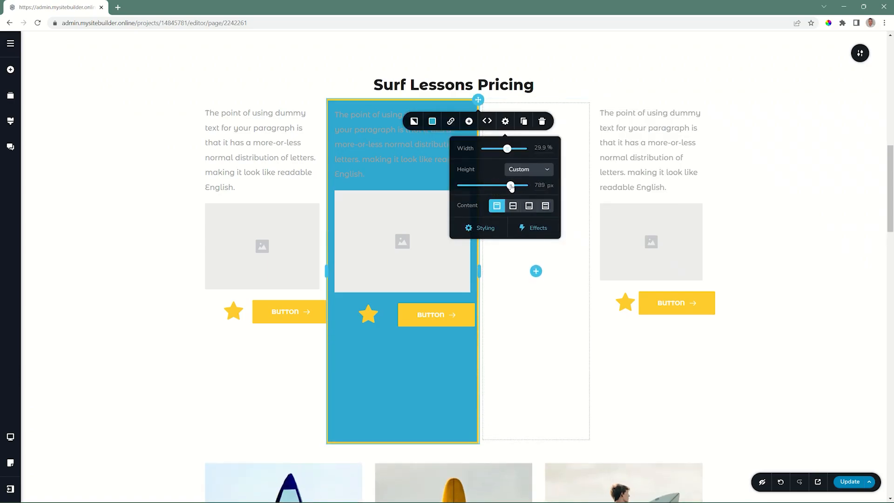
Step: Try centre and bottom content alignment in the blue column, and settle on spreading its content evenly over the full height
left_click(512, 206)
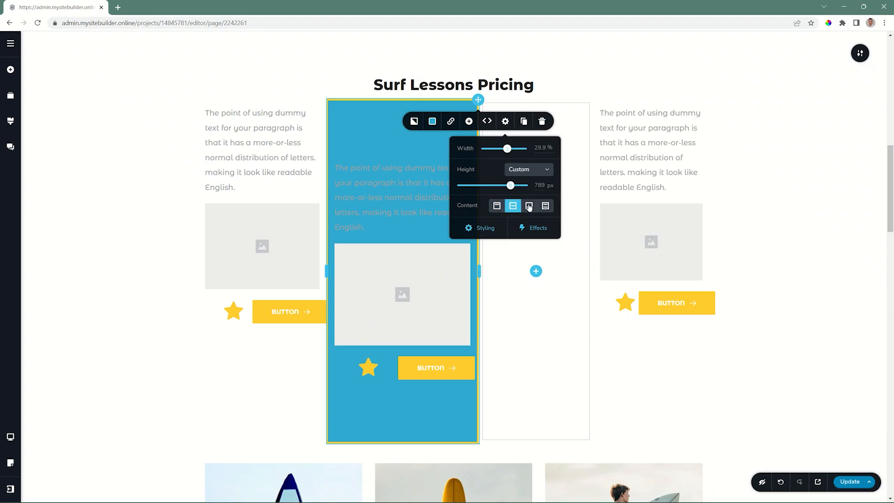
left_click(530, 206)
left_click(546, 206)
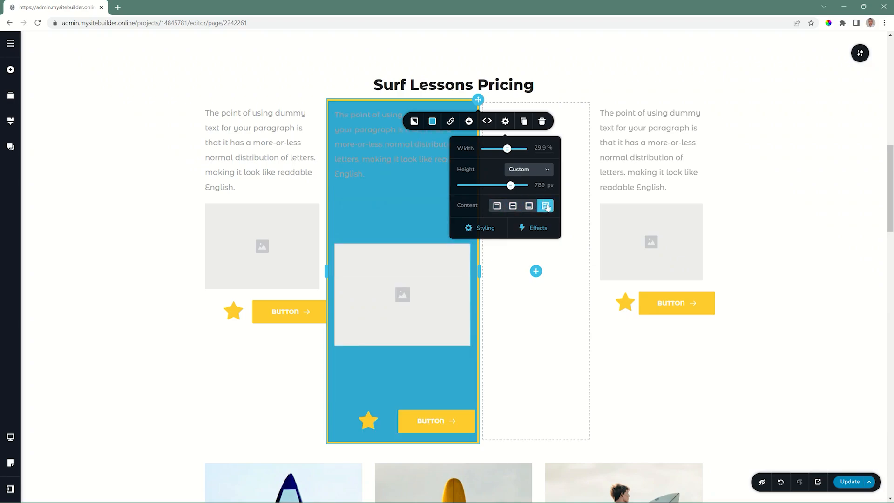
Step: Round the blue column's corners to 61 px in its styling settings
left_click(485, 230)
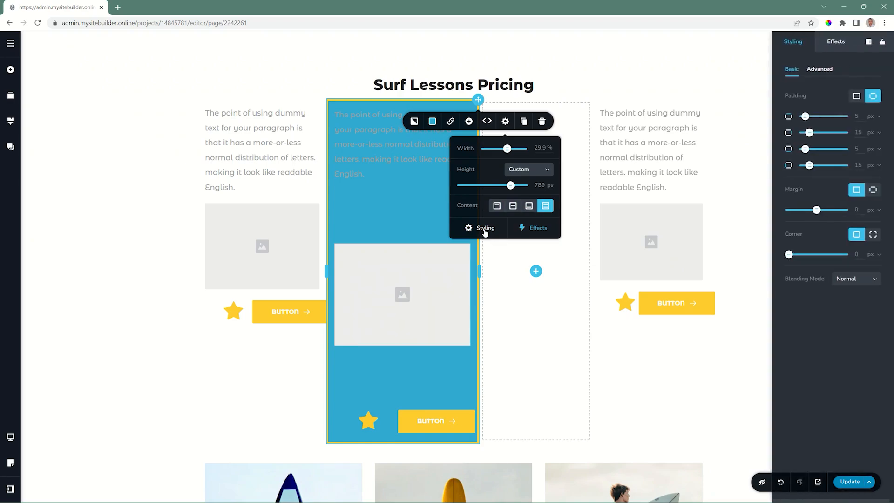
left_click_drag(789, 255, 822, 254)
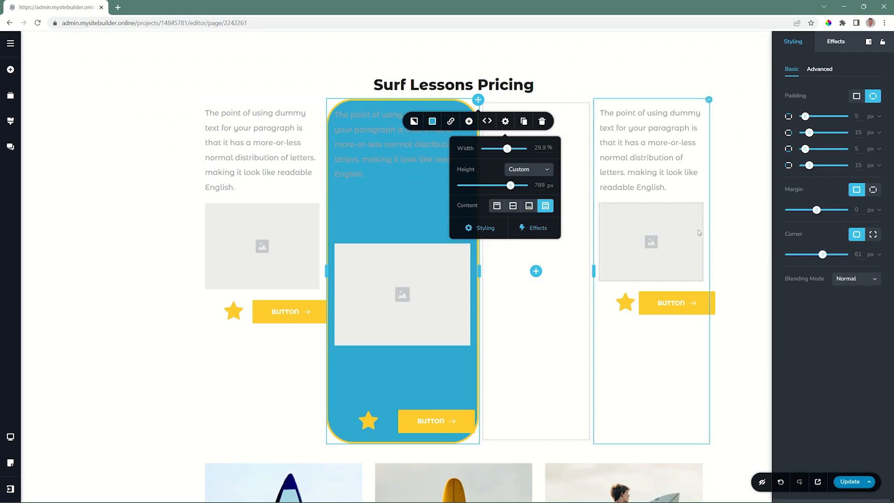
left_click(725, 156)
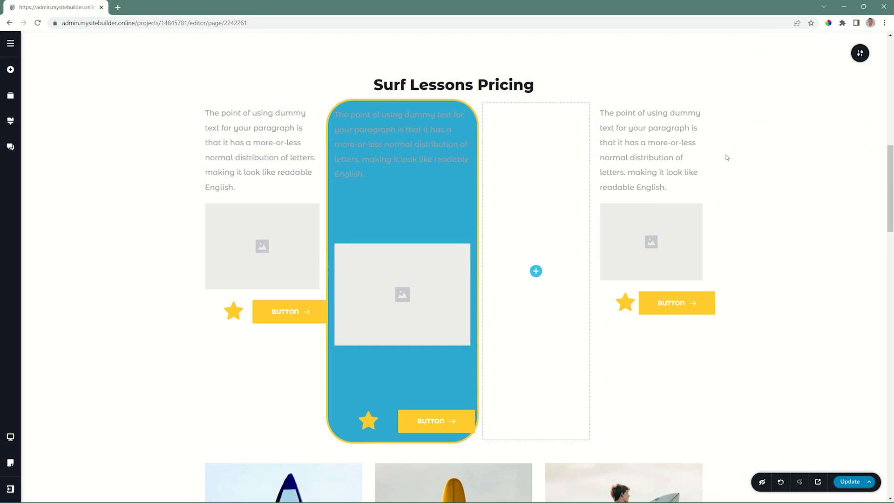
Step: Switch the page to tablet view and set the first pricing column's width to 50%
left_click(10, 436)
left_click(37, 434)
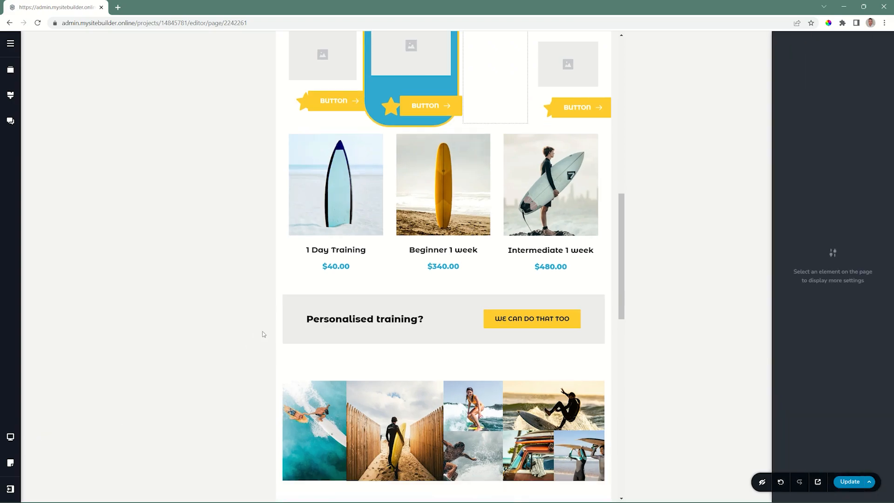
scroll(513, 256, "up", 5)
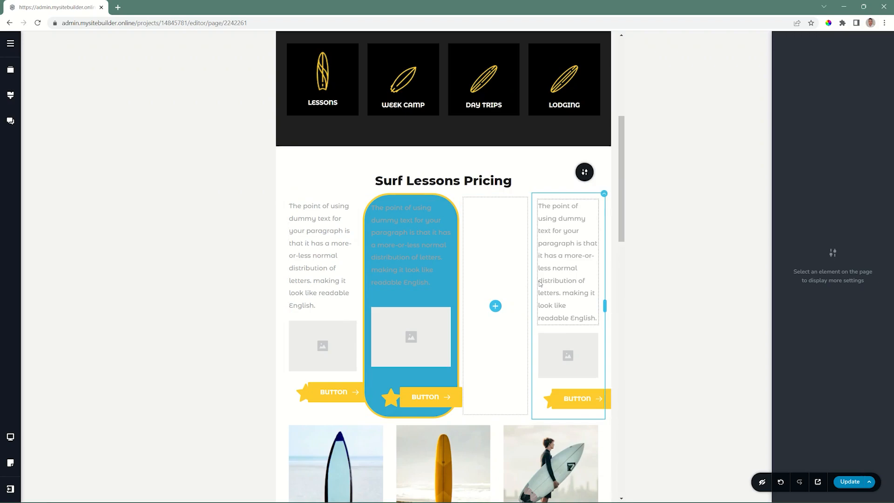
left_click_drag(362, 304, 439, 306)
left_click(439, 198)
left_click(476, 172)
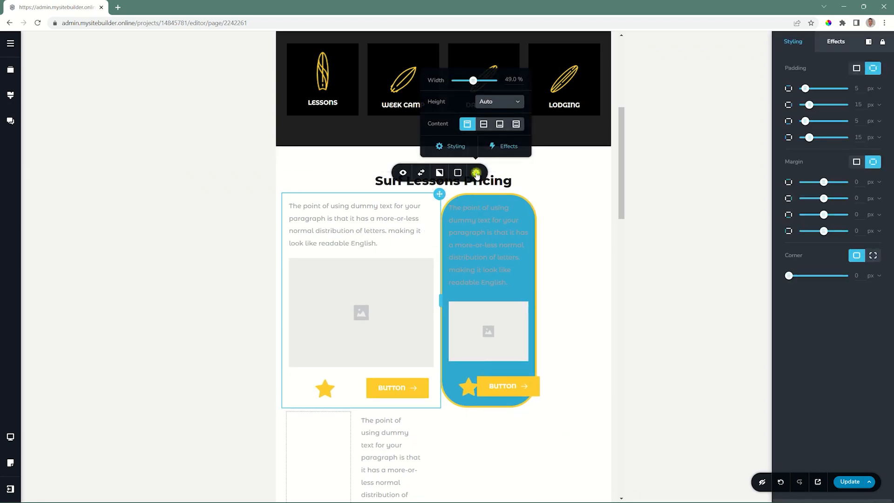
double_click(510, 81)
type("50")
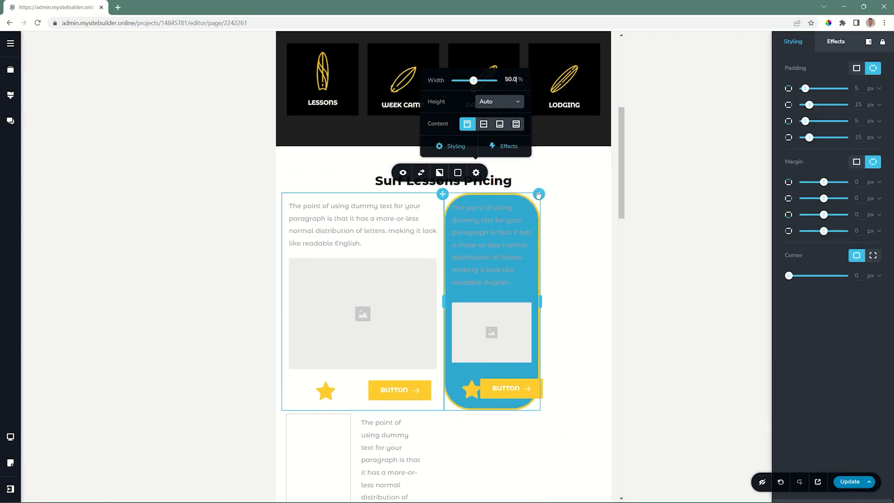
Step: Set the blue column's tablet width to 50%
left_click(539, 194)
left_click(572, 174)
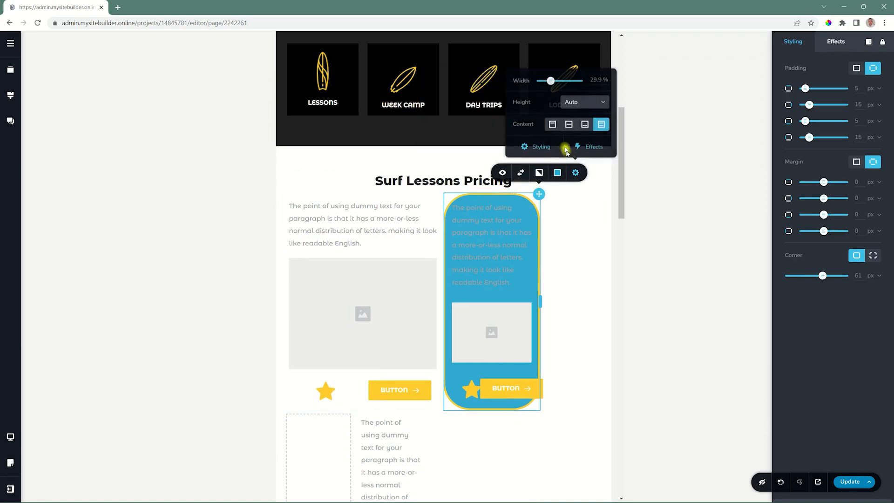
double_click(593, 80)
type("50")
key("Return")
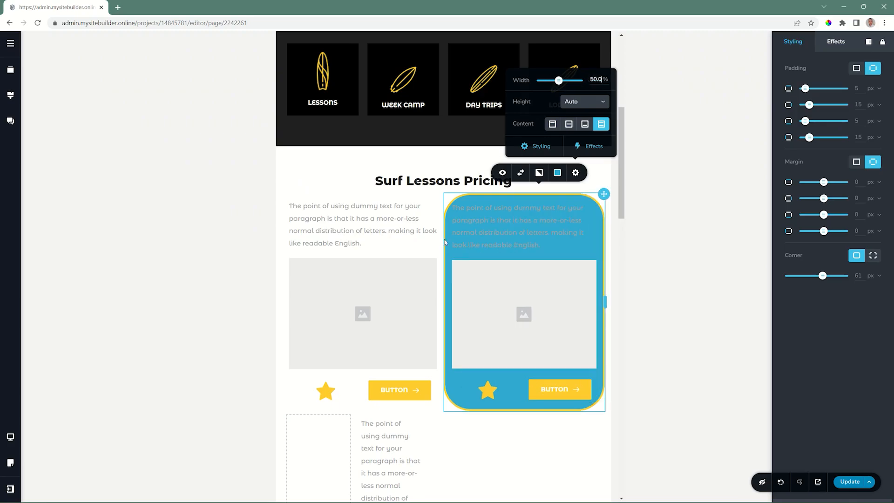
Step: Widen the empty and last columns to about half the row each, and reorder the columns so the empty one follows the first
scroll(391, 331, "down", 3)
left_click_drag(428, 406, 602, 404)
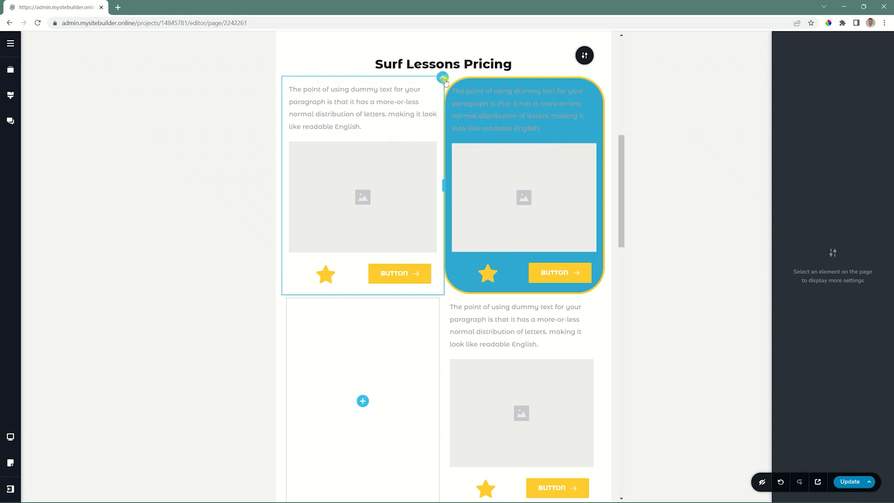
left_click(445, 81)
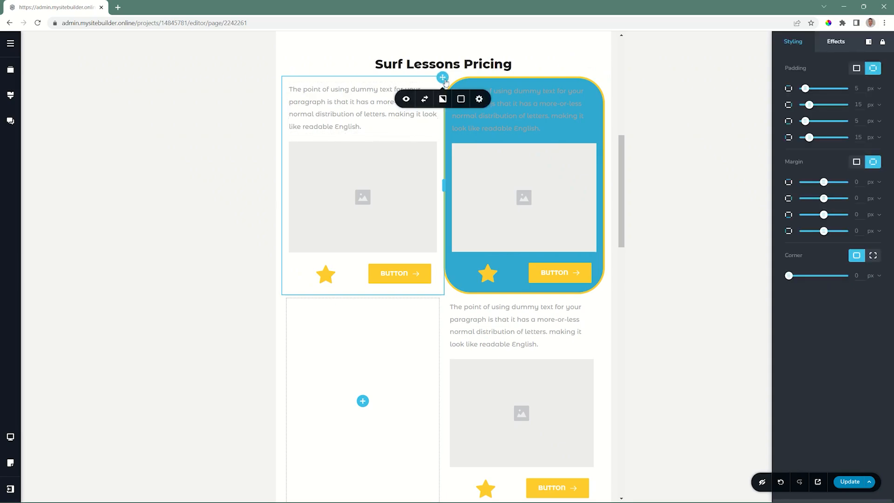
left_click(425, 100)
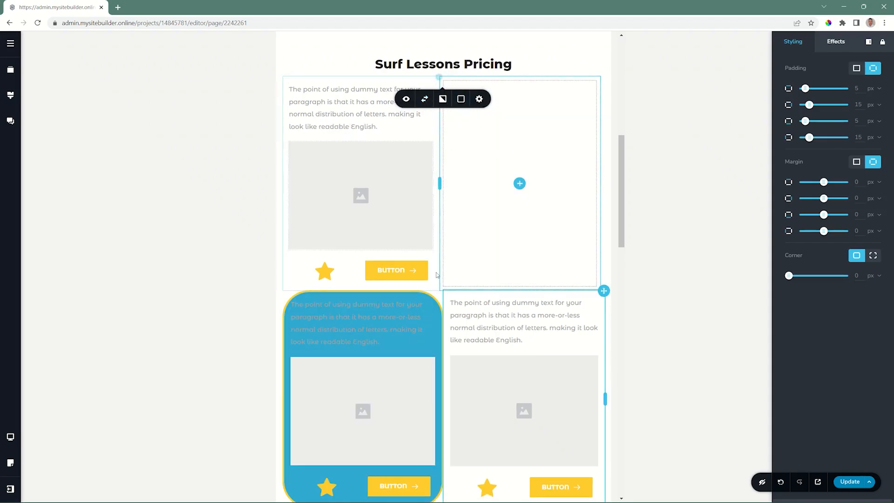
Step: In mobile view, narrow the first column's star and button to about half width each so they sit side by side
left_click(11, 437)
left_click(59, 448)
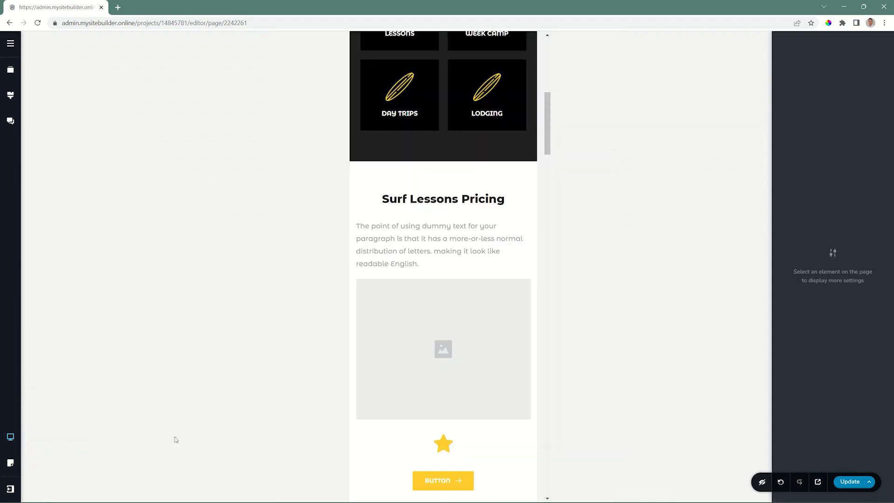
scroll(437, 413, "down", 12)
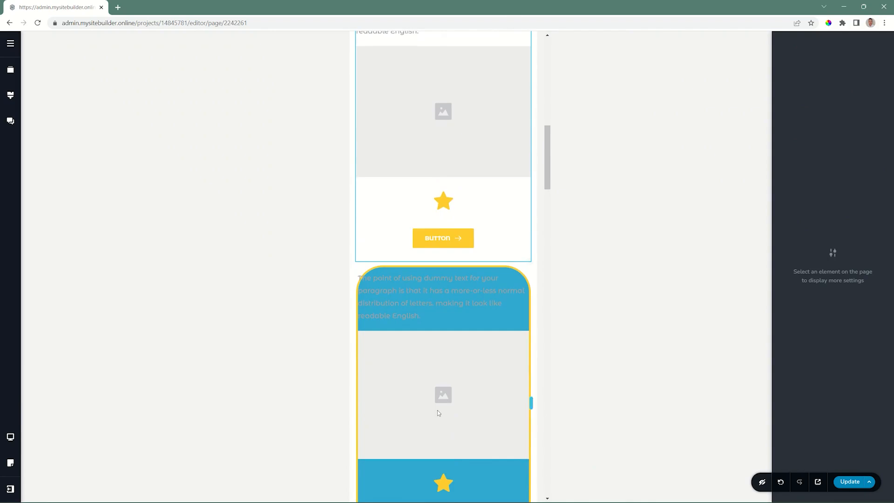
scroll(438, 413, "up", 8)
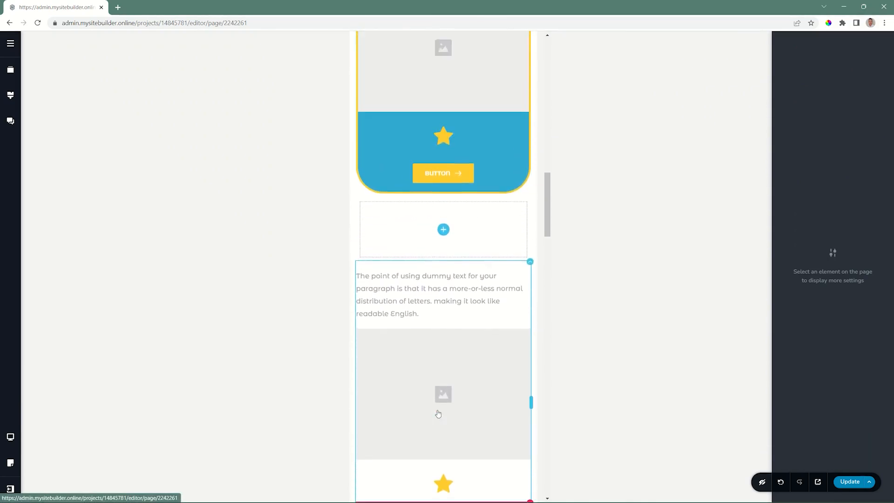
scroll(437, 414, "up", 5)
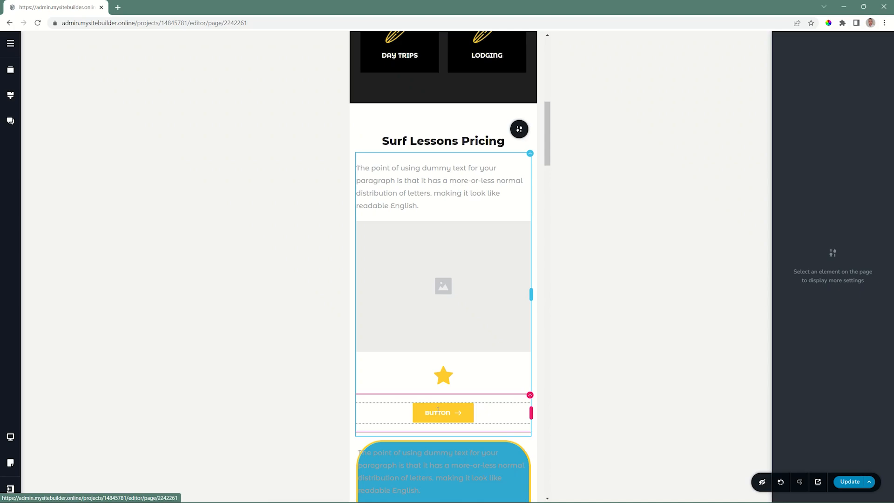
scroll(454, 289, "down", 4)
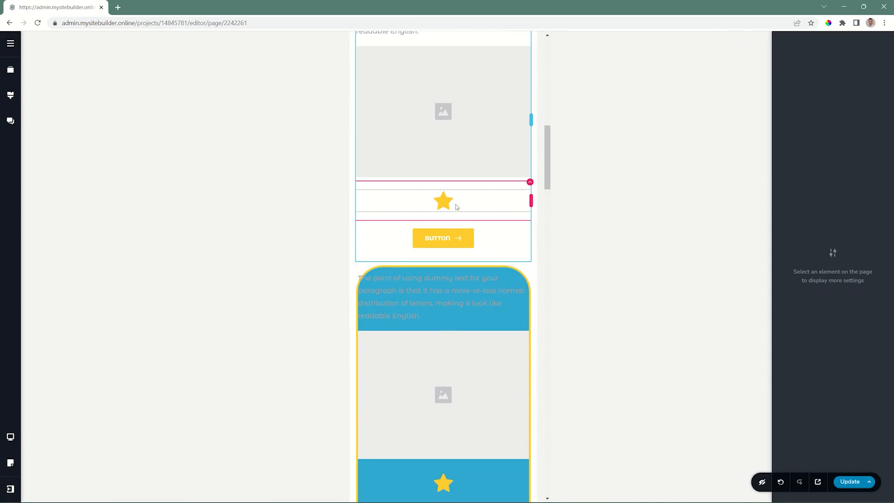
left_click_drag(531, 201, 425, 201)
left_click_drag(531, 238, 445, 238)
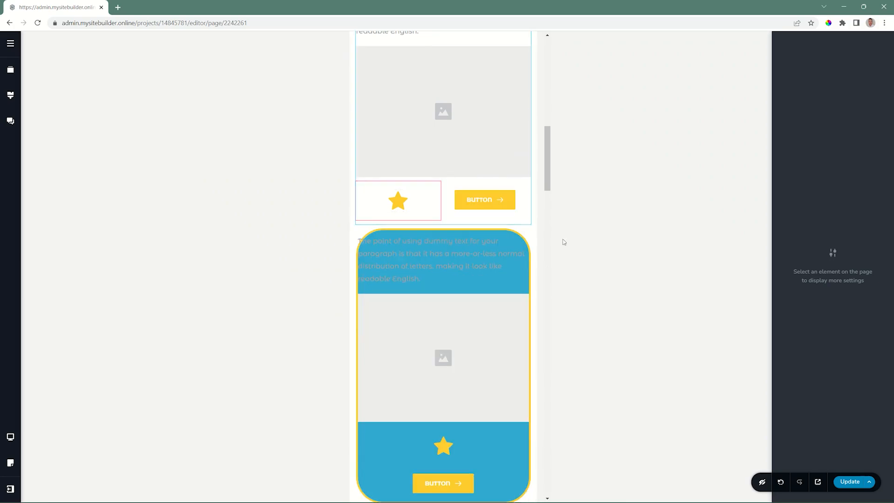
Step: Return to desktop view and add a row with two empty columns between the training prices and the Personalised training banner
left_click(10, 436)
left_click(48, 407)
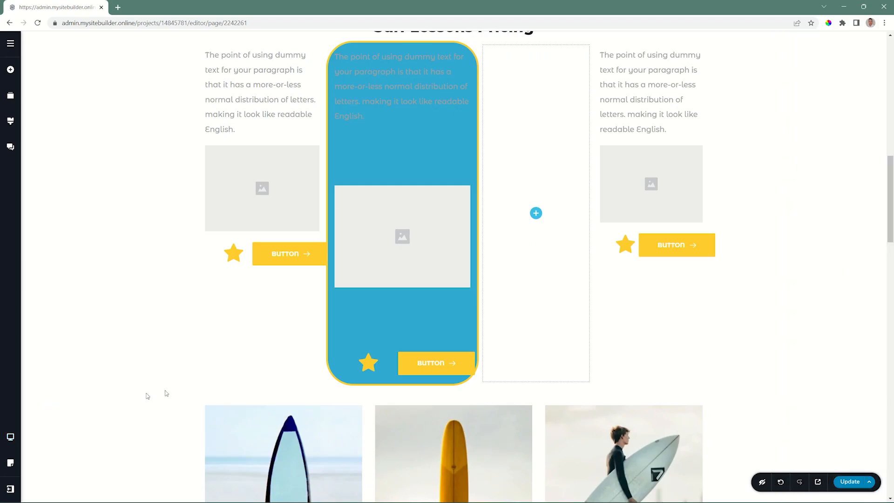
scroll(192, 381, "down", 7)
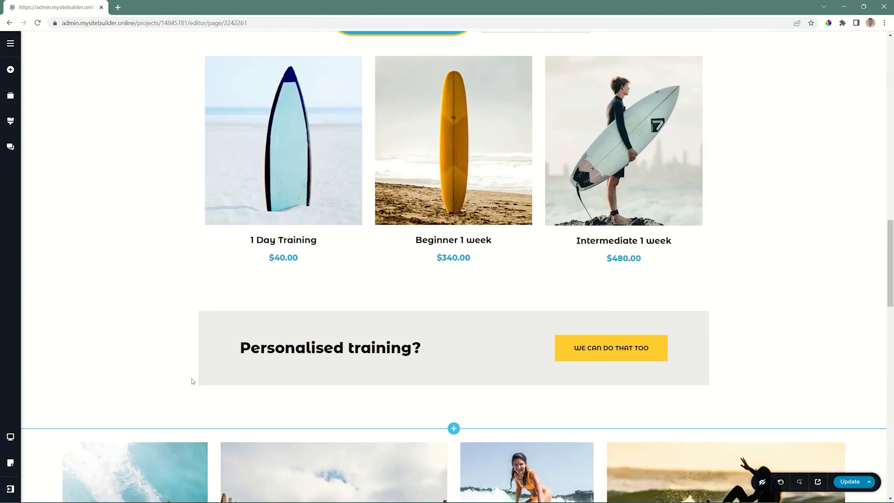
left_click(10, 71)
left_click_drag(54, 112, 241, 272)
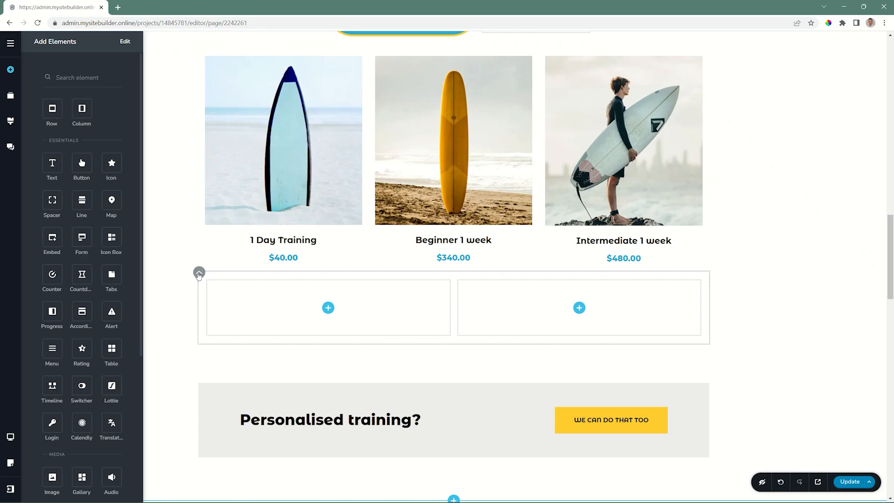
Step: Review the new row's background, overlay, link, and width and height settings
left_click(199, 273)
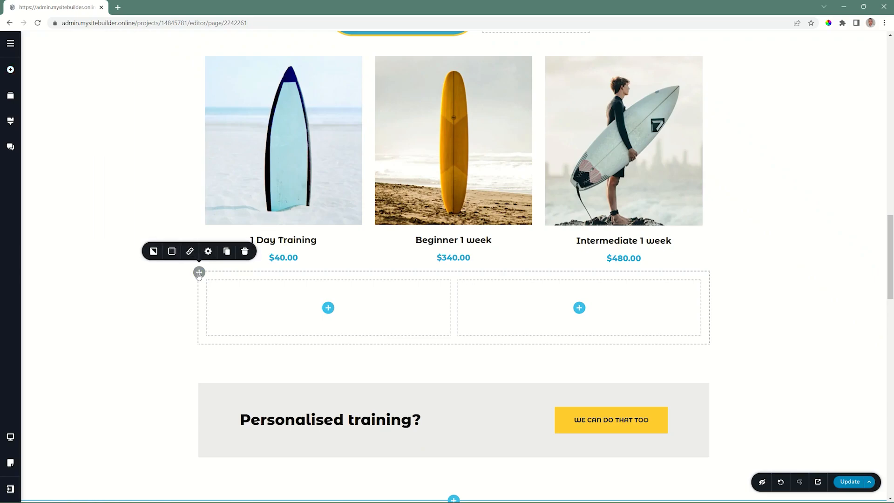
left_click(151, 252)
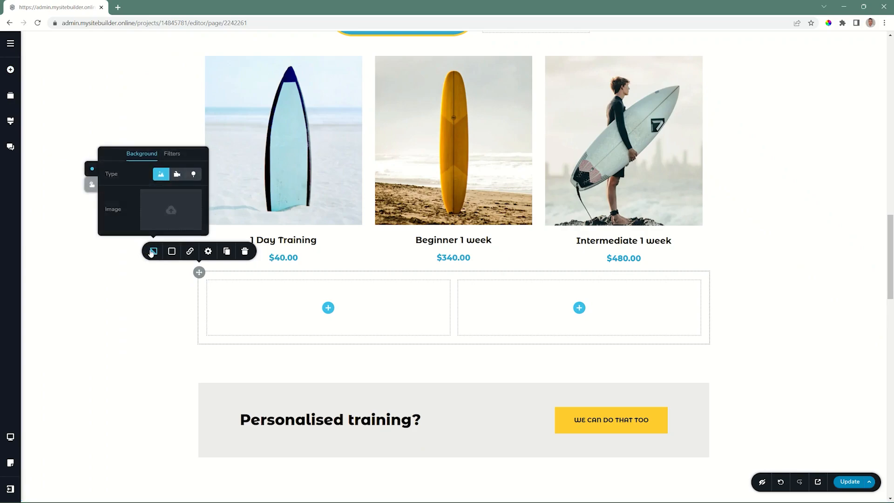
left_click(168, 251)
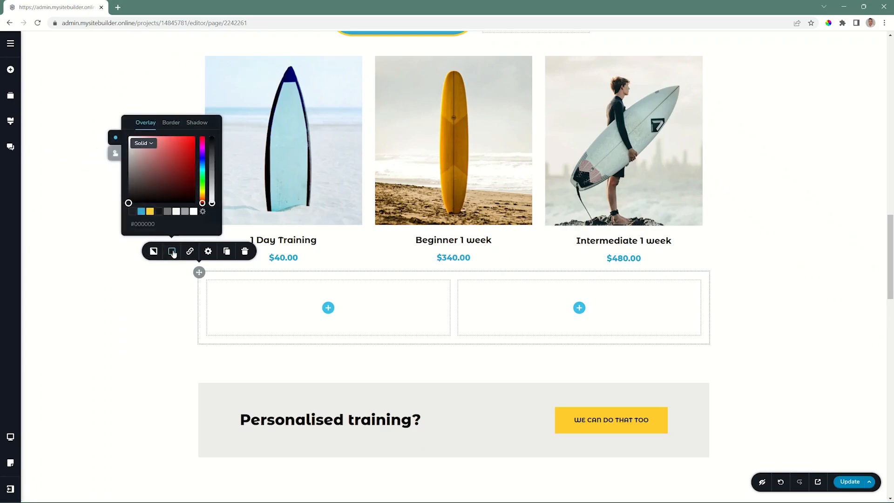
left_click(189, 252)
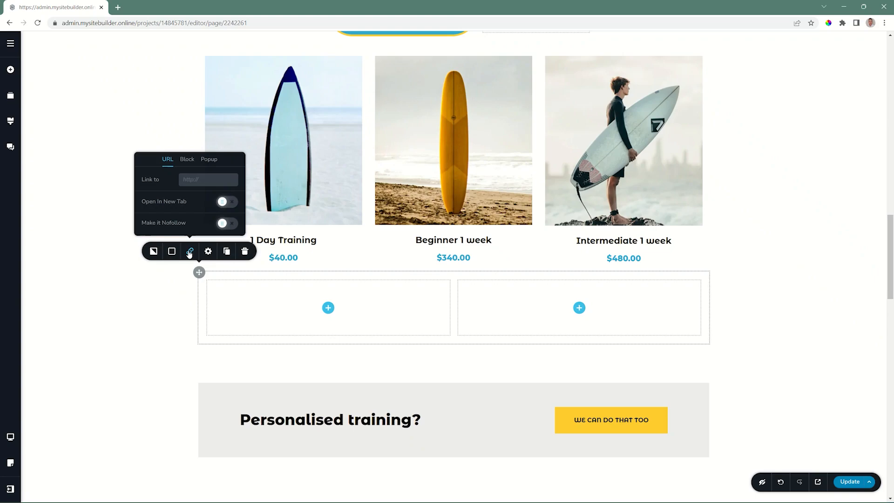
left_click(209, 252)
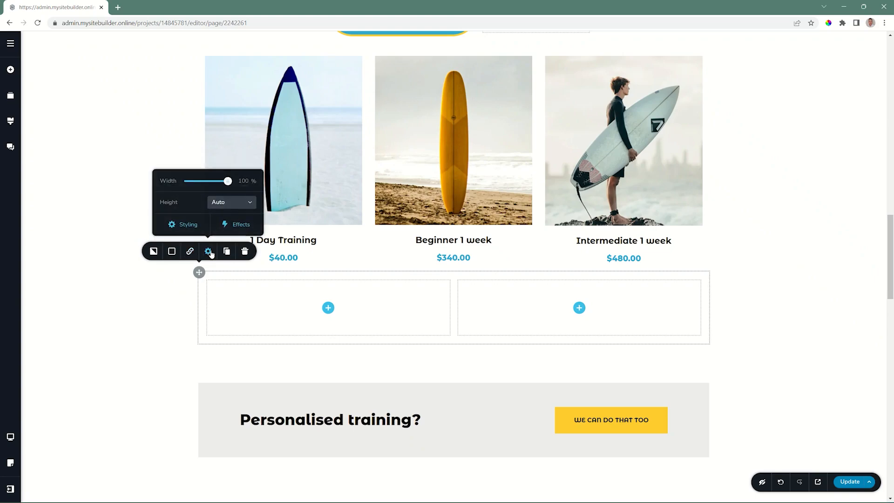